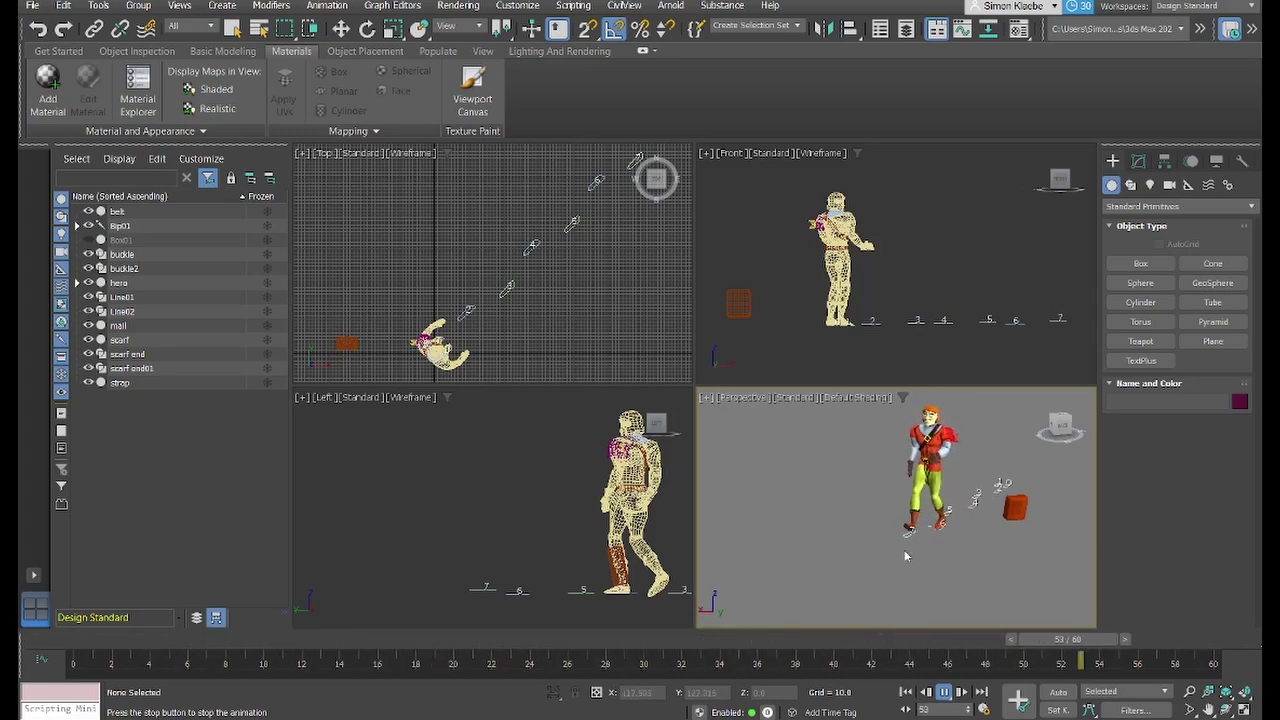
- Examine the walking hero's legs up close in the perspective viewport while the animation plays
{"action": "scroll", "coordinate": [915, 488], "scroll_direction": "up", "scroll_amount": 8}
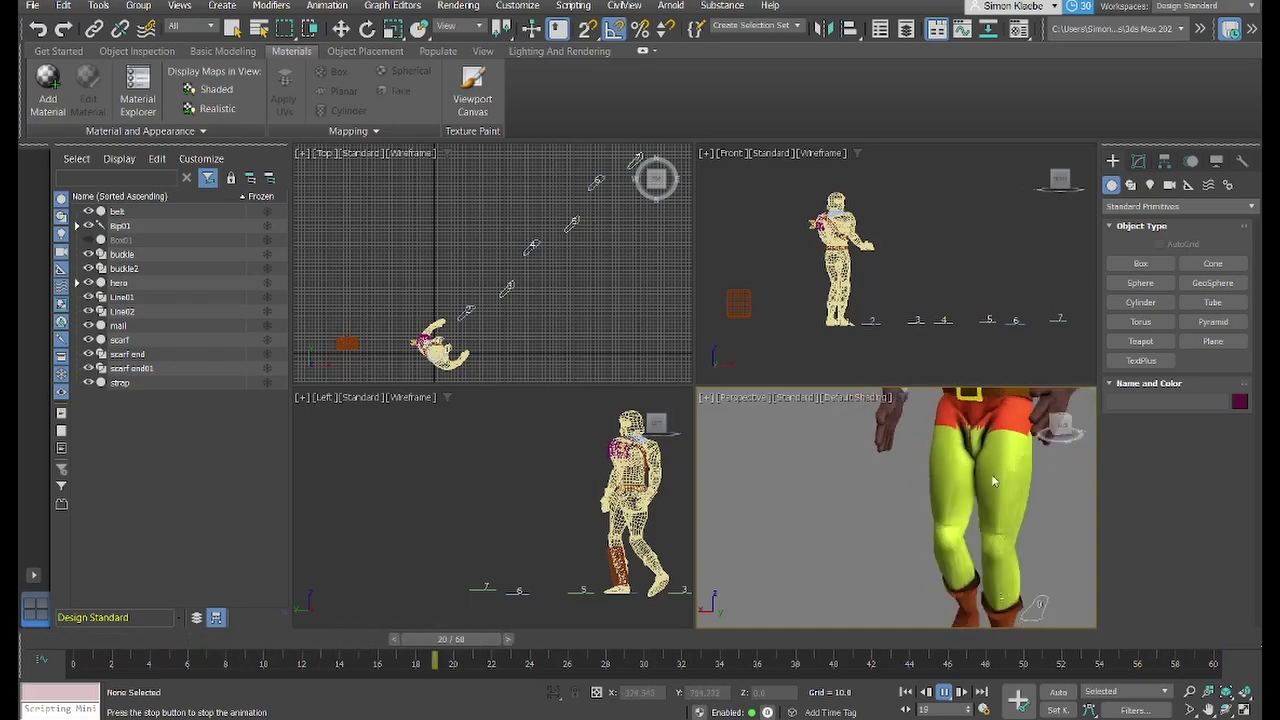
{"action": "middle_click_drag", "start_coordinate": [985, 478], "coordinate": [937, 514]}
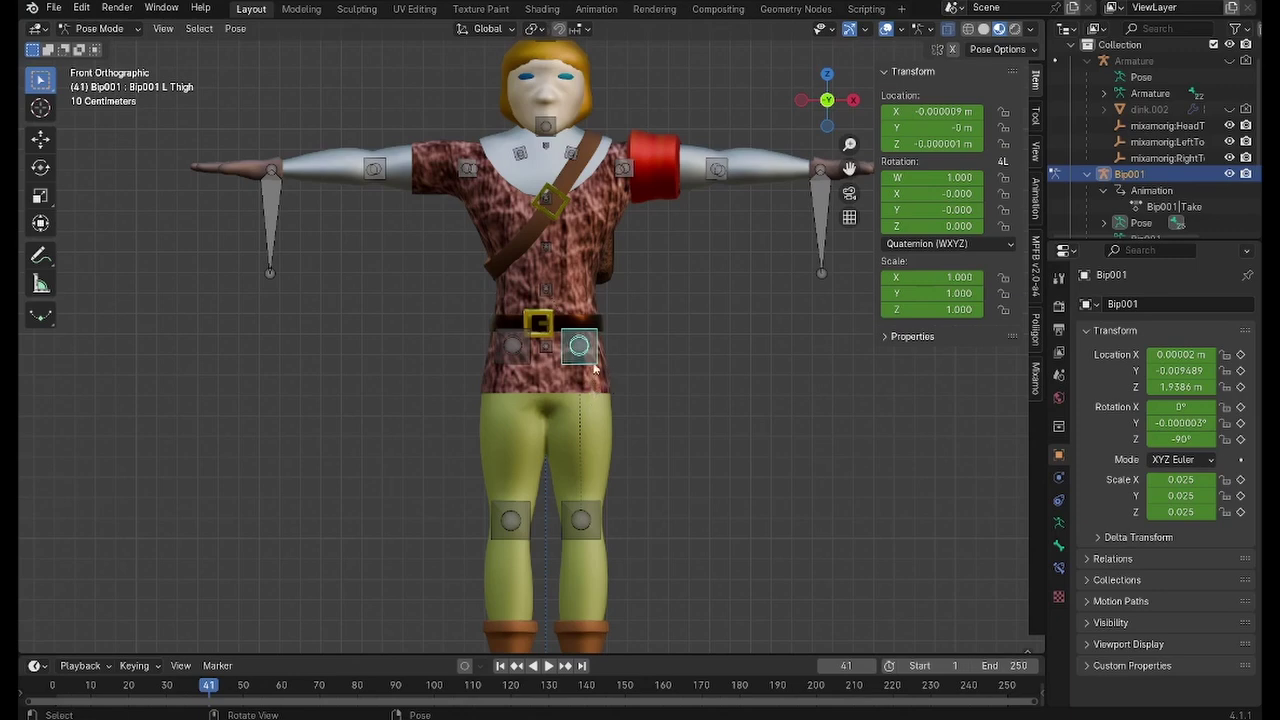
- In Blender, rotate the Bip001 L Thigh bone by about -1.35 degrees in front view
{"action": "key", "text": "r"}
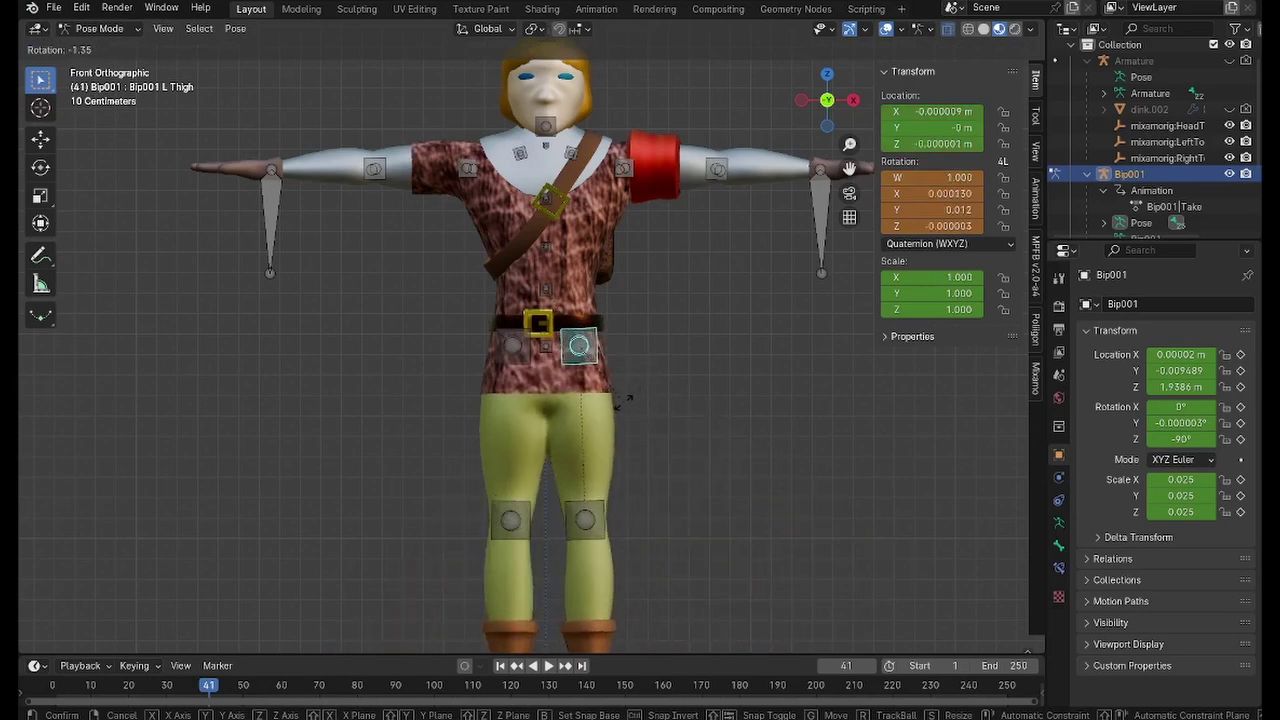
{"action": "left_click", "coordinate": [624, 402]}
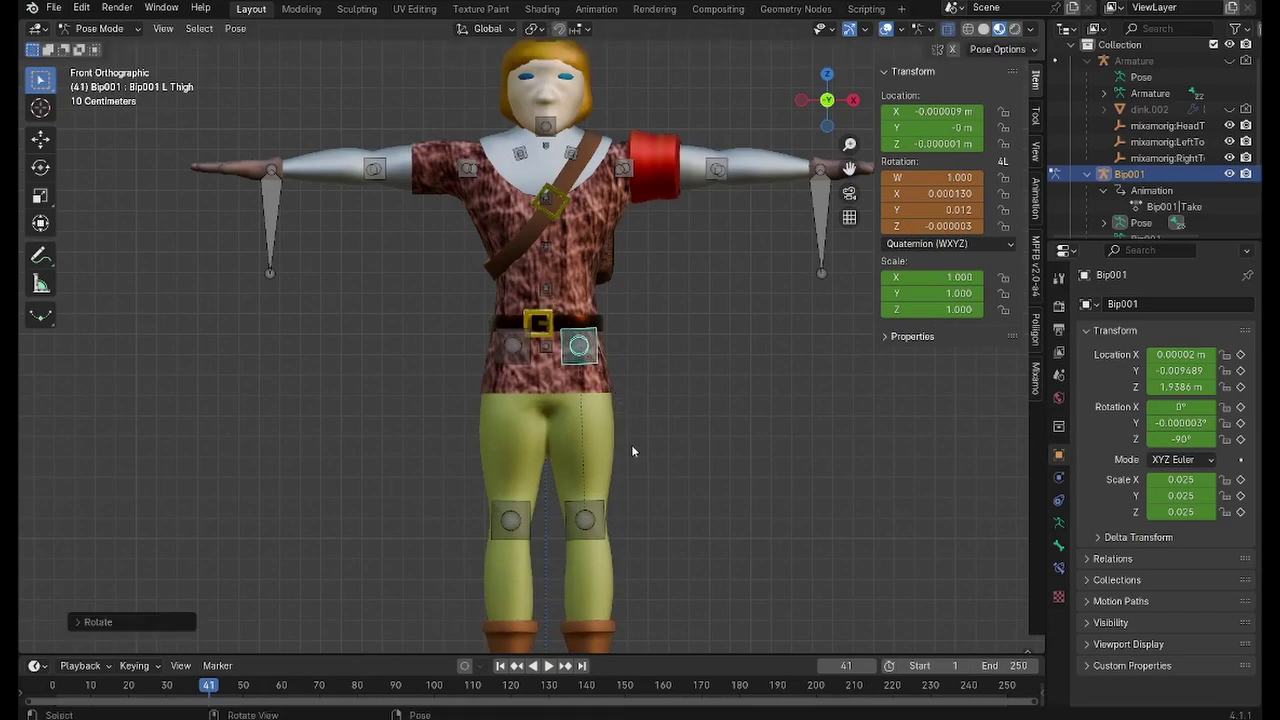
{"action": "key", "text": "F4"}
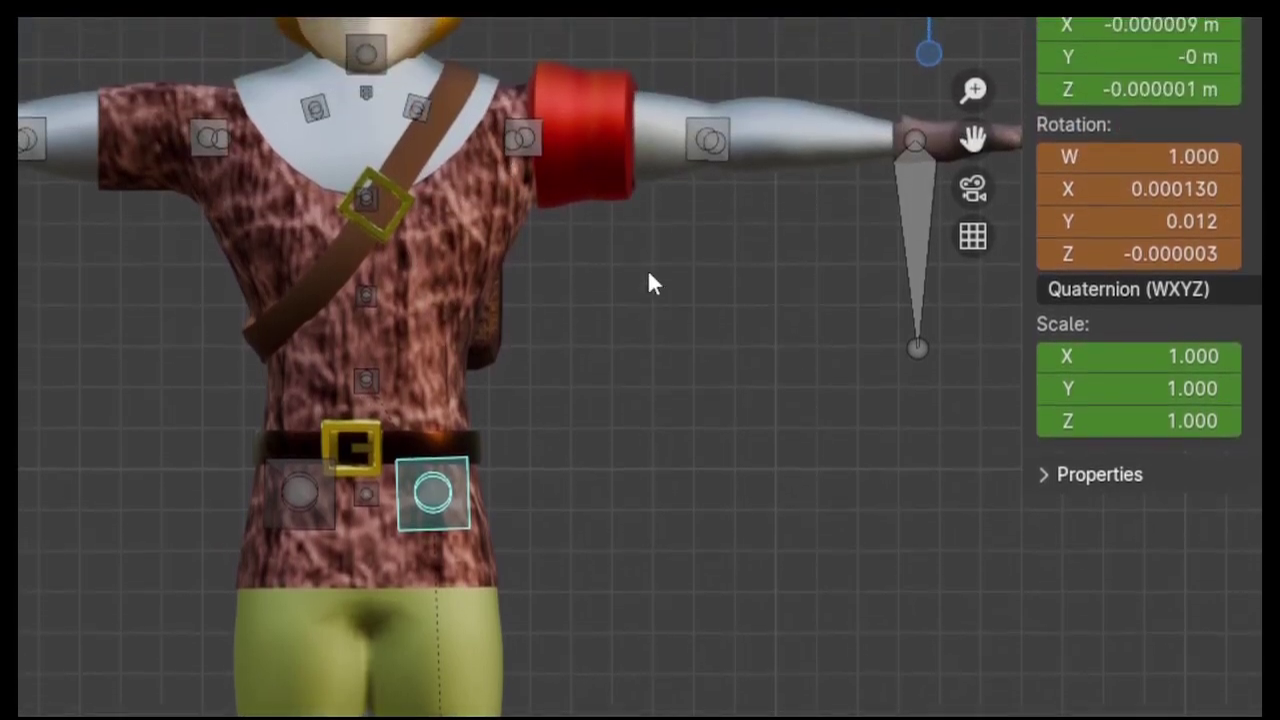
- Examine the rigged character's bones from behind, from the front and from above, with the sidebar hidden
{"action": "middle_click_drag", "start_coordinate": [650, 281], "coordinate": [116, 332]}
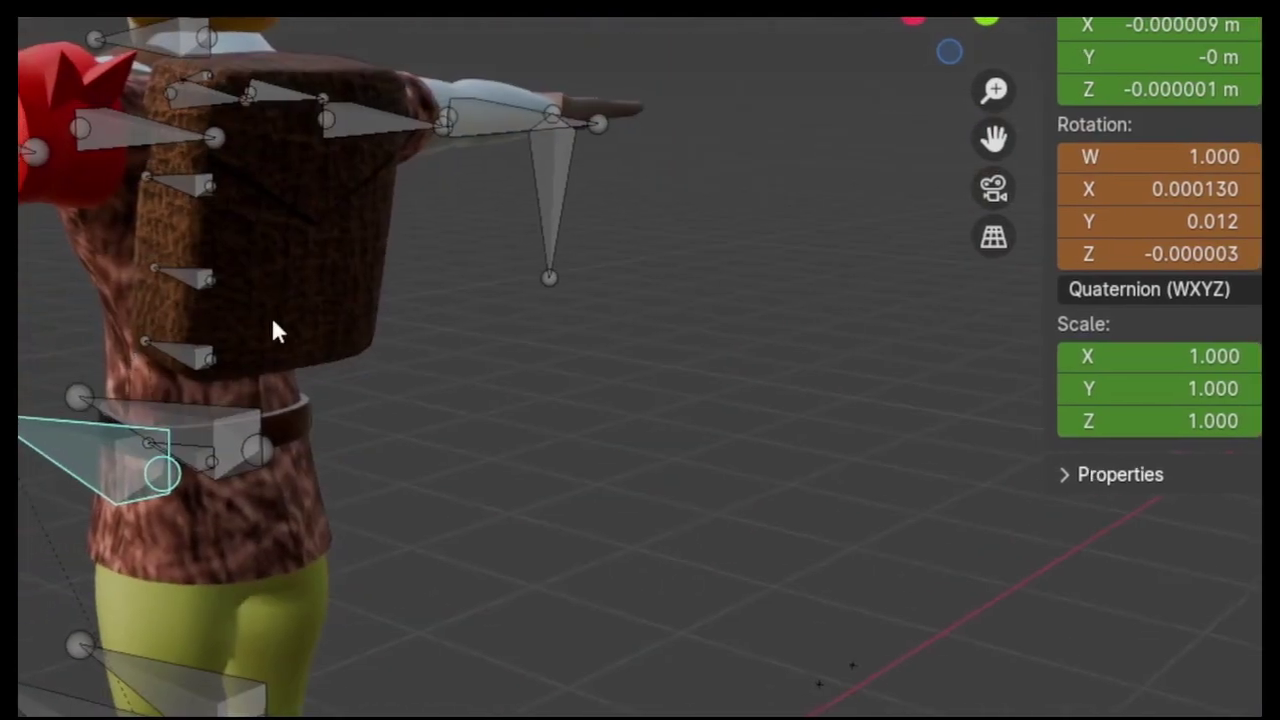
{"action": "middle_click_drag", "start_coordinate": [506, 326], "coordinate": [1194, 271]}
{"action": "key", "text": "n"}
{"action": "key", "text": "n"}
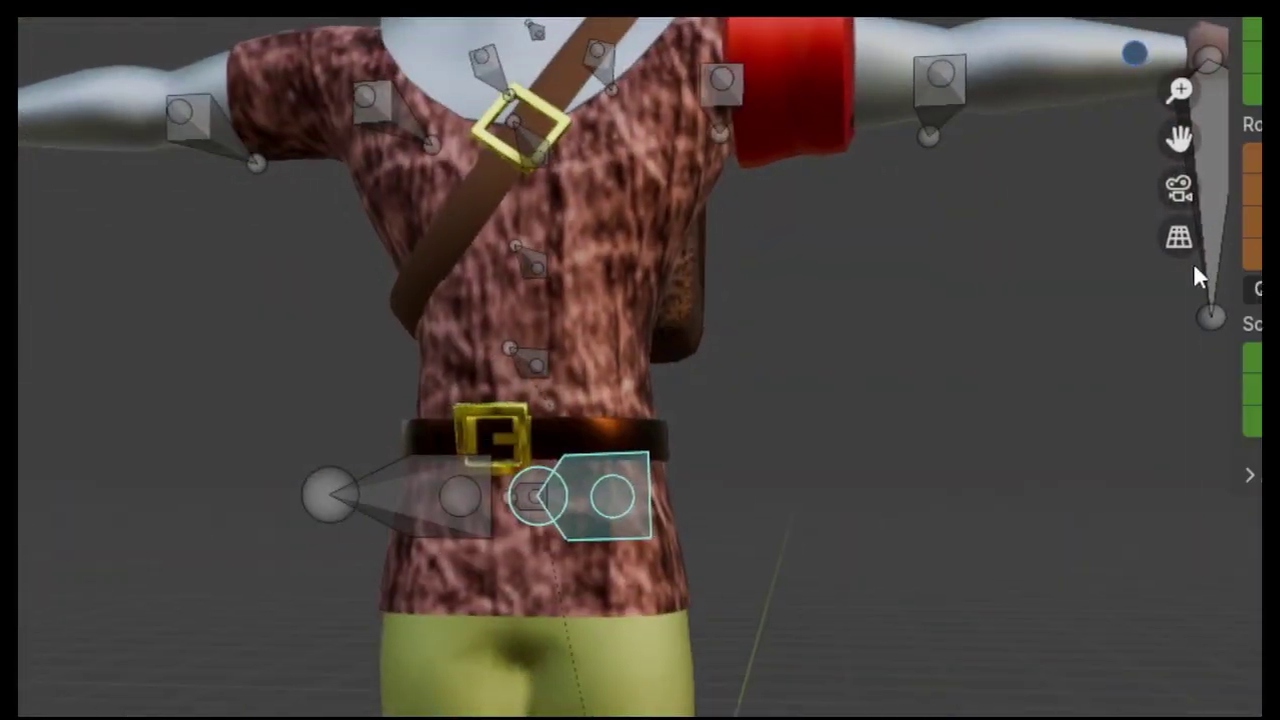
{"action": "scroll", "coordinate": [745, 430], "scroll_direction": "down", "scroll_amount": 2}
{"action": "middle_click_drag", "start_coordinate": [734, 418], "coordinate": [727, 452]}
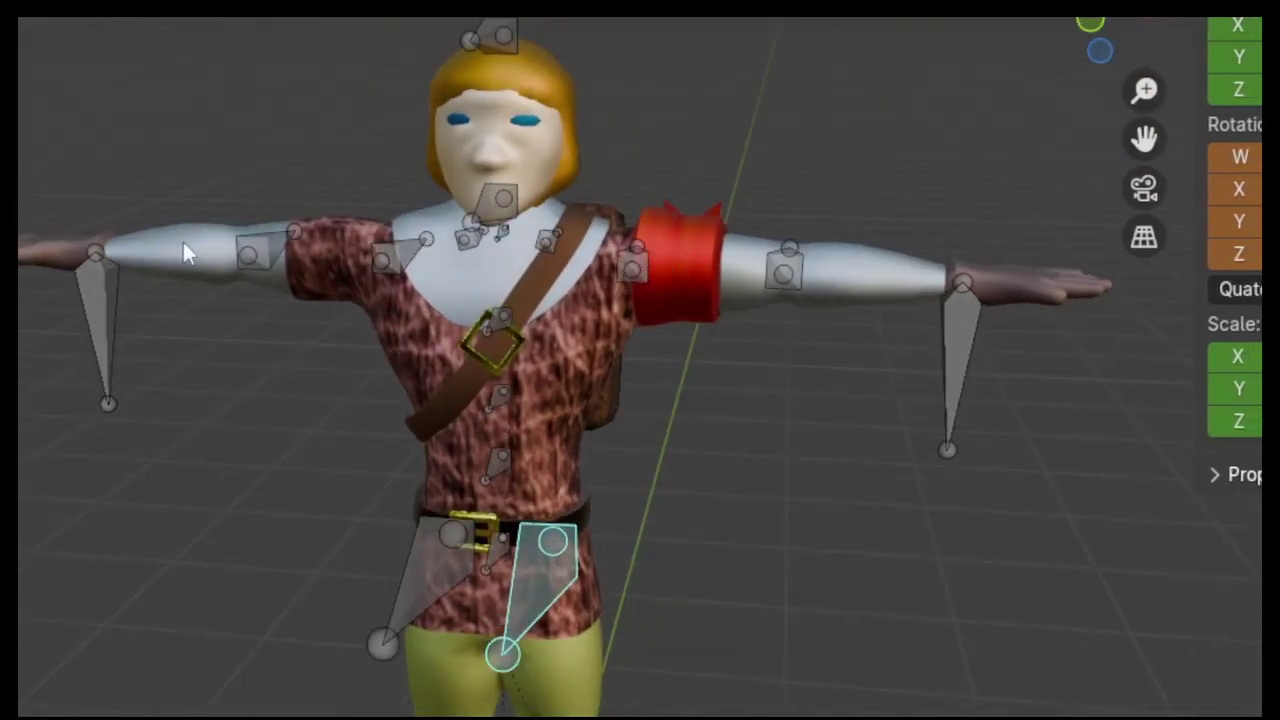
{"action": "key", "text": "n"}
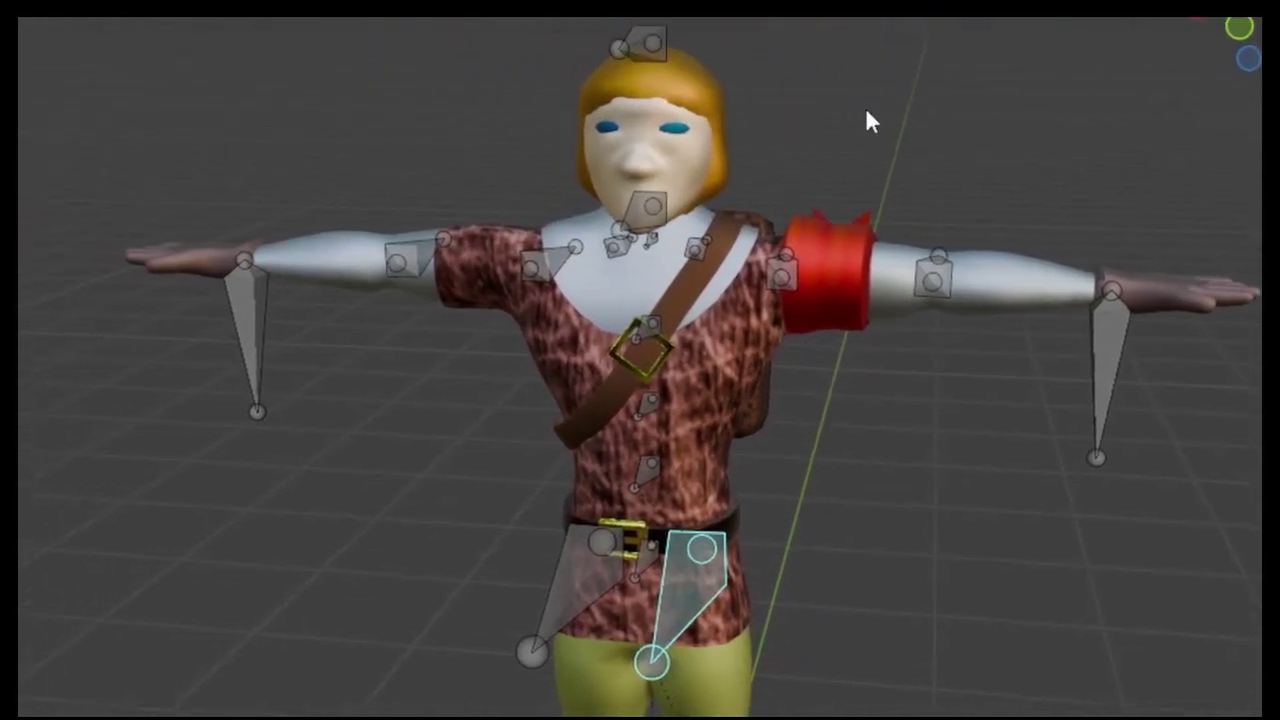
{"action": "middle_click_drag", "start_coordinate": [867, 112], "coordinate": [544, 198]}
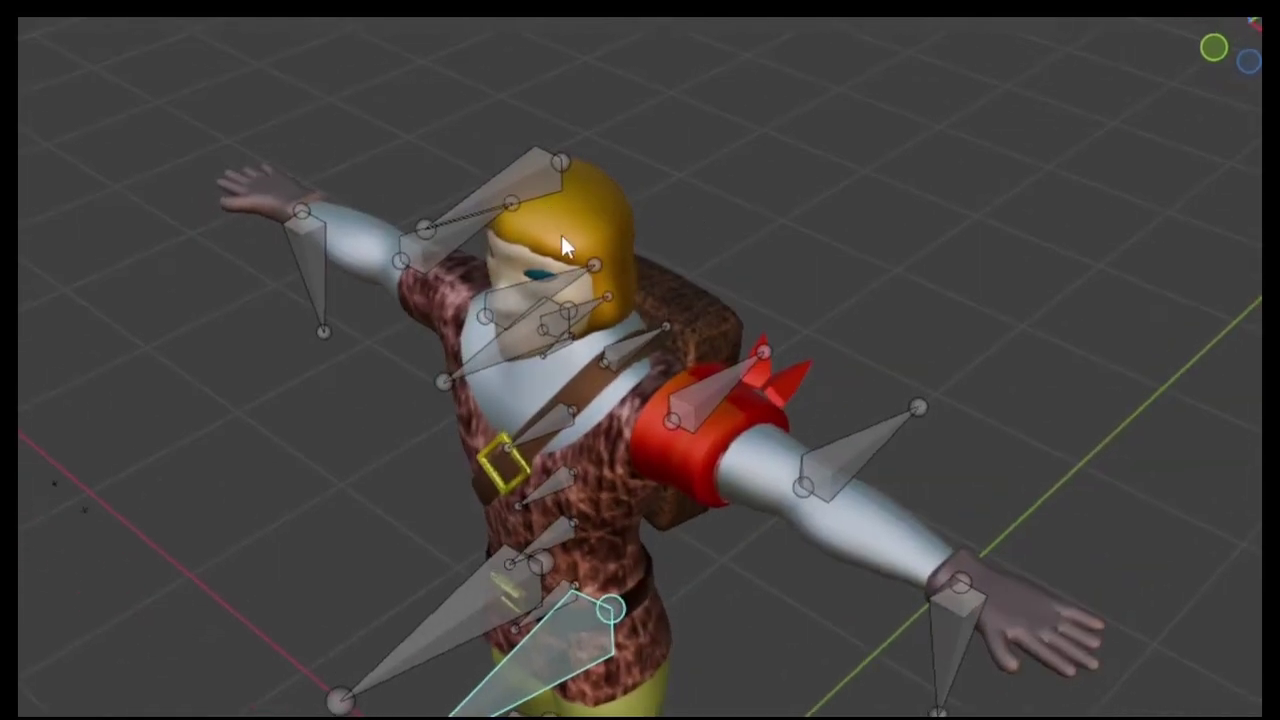
- Switch to the Shading workspace in Object Mode and select the character mesh dink.001
{"action": "left_click", "coordinate": [698, 58]}
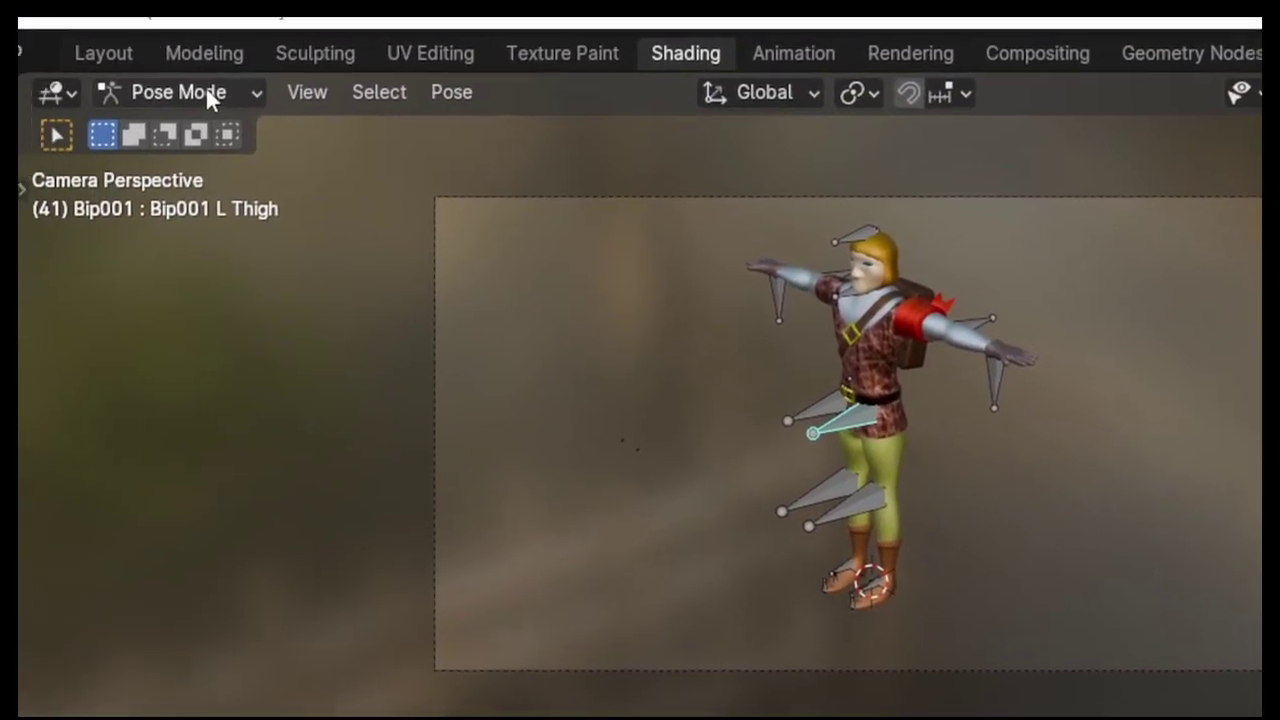
{"action": "left_click", "coordinate": [206, 90]}
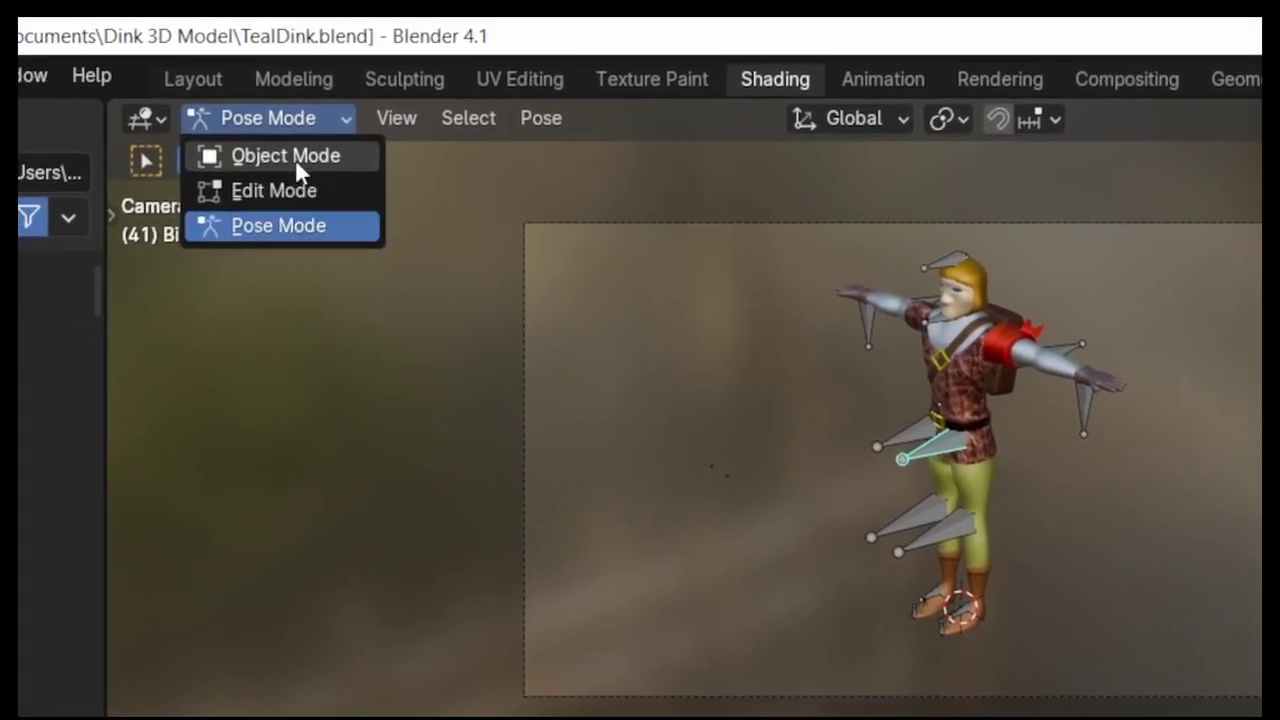
{"action": "left_click", "coordinate": [296, 158]}
{"action": "left_click", "coordinate": [978, 322]}
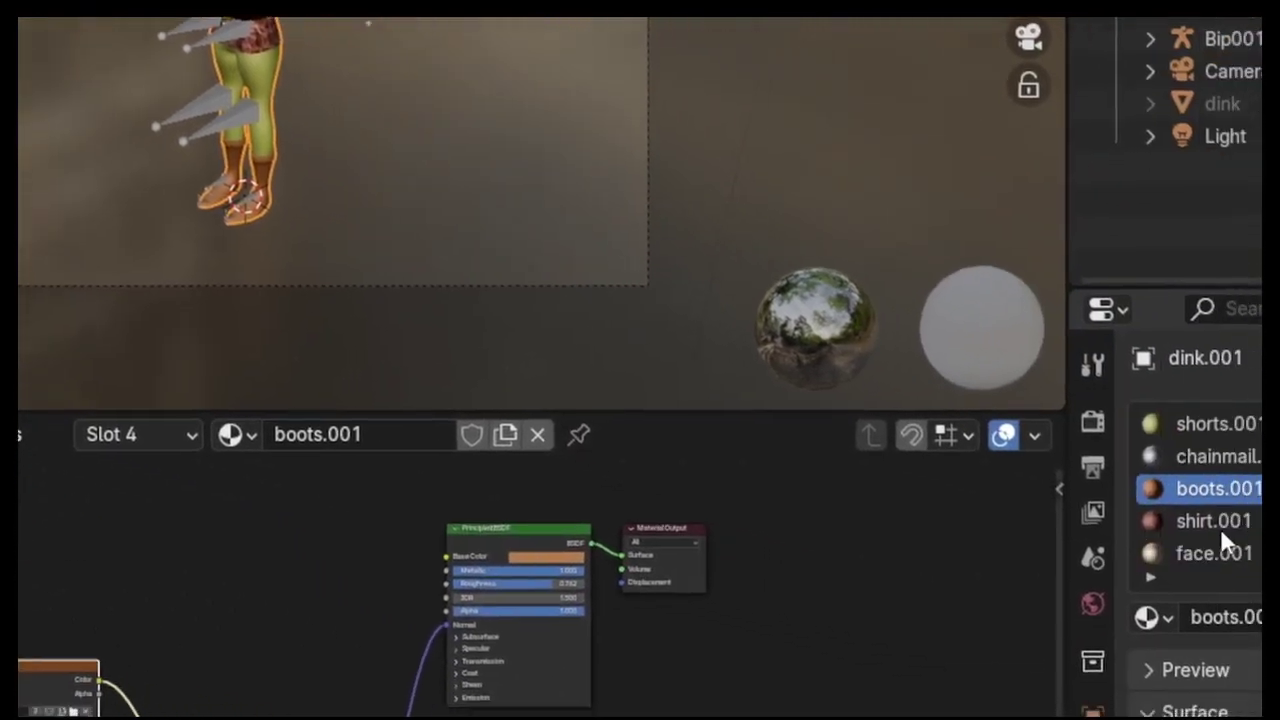
- Choose the hair.001 material among the character's material slots
{"action": "scroll", "coordinate": [1210, 480], "scroll_direction": "up", "scroll_amount": 1}
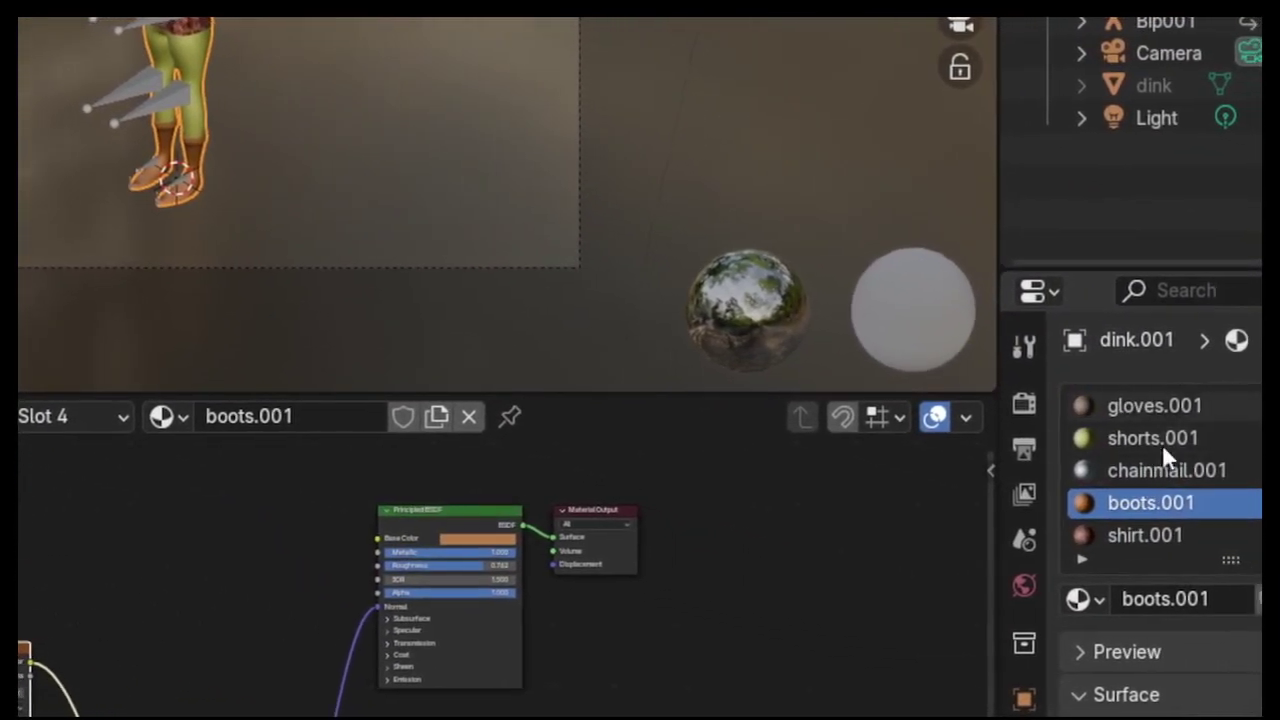
{"action": "scroll", "coordinate": [1153, 472], "scroll_direction": "down", "scroll_amount": 2}
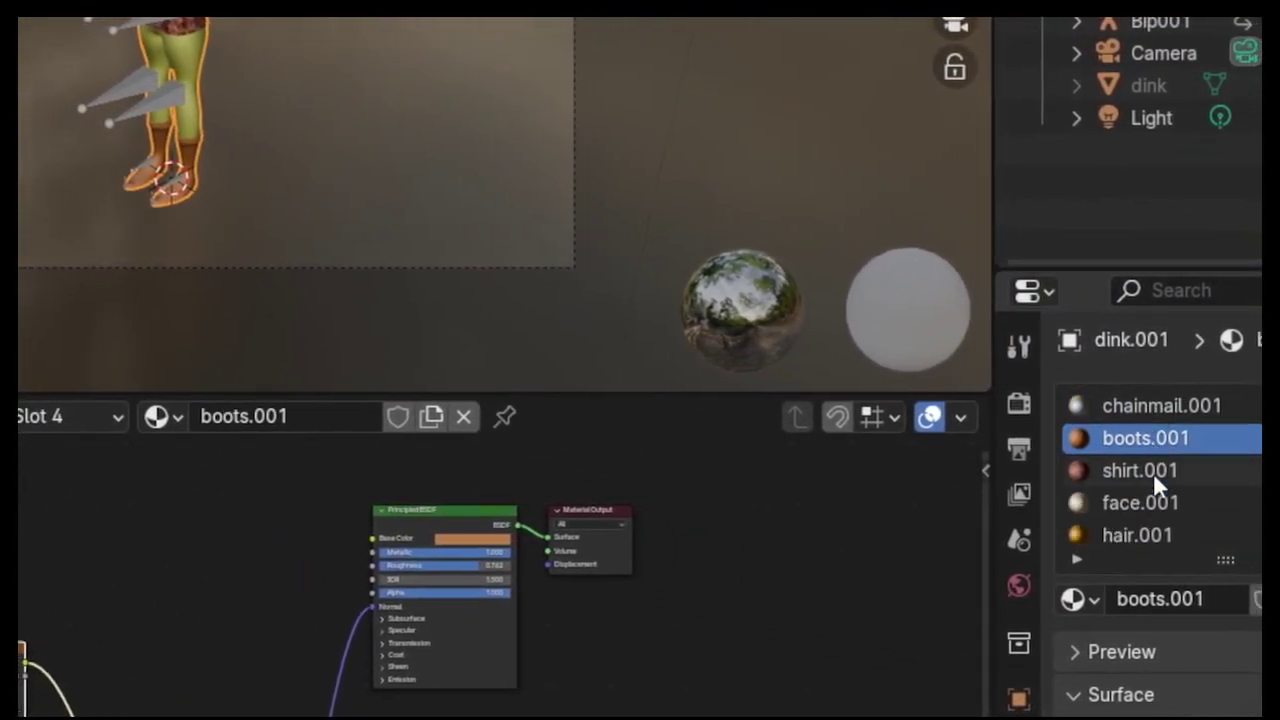
{"action": "left_click", "coordinate": [1150, 530]}
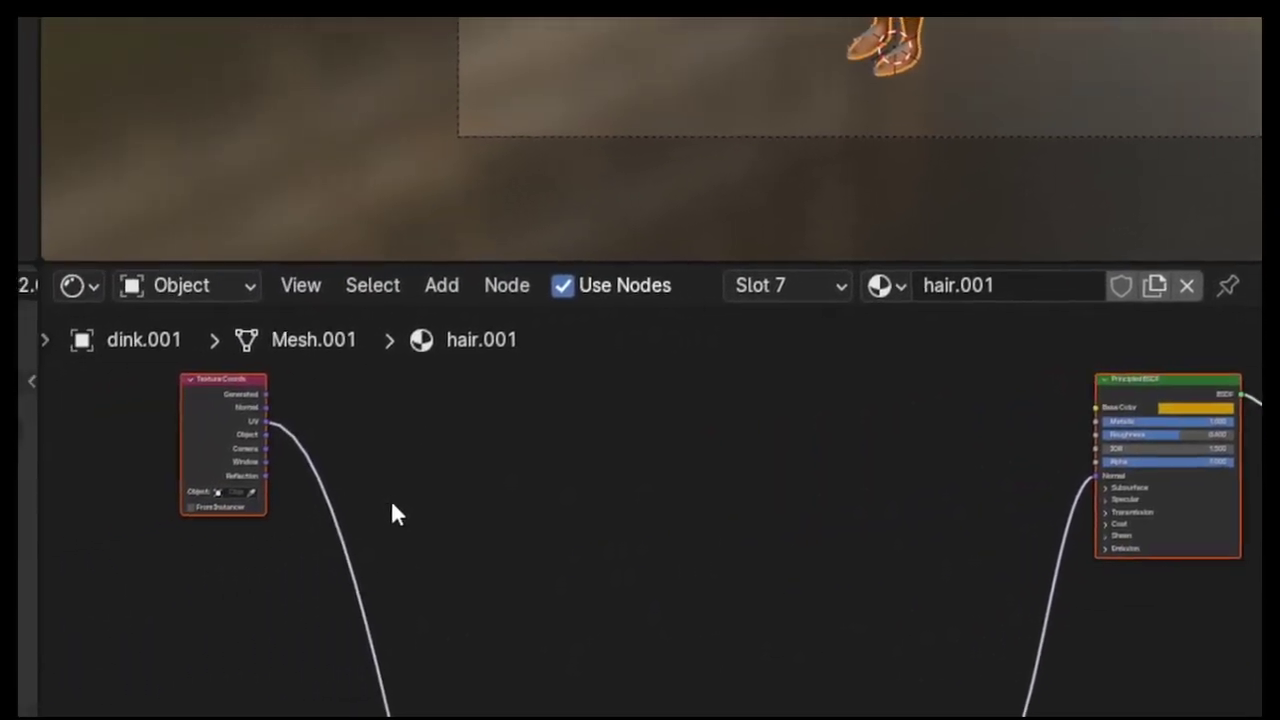
- Examine the hair material's Mapping and Tex #1.001 image texture nodes up close
{"action": "left_click_drag", "start_coordinate": [242, 380], "coordinate": [351, 369]}
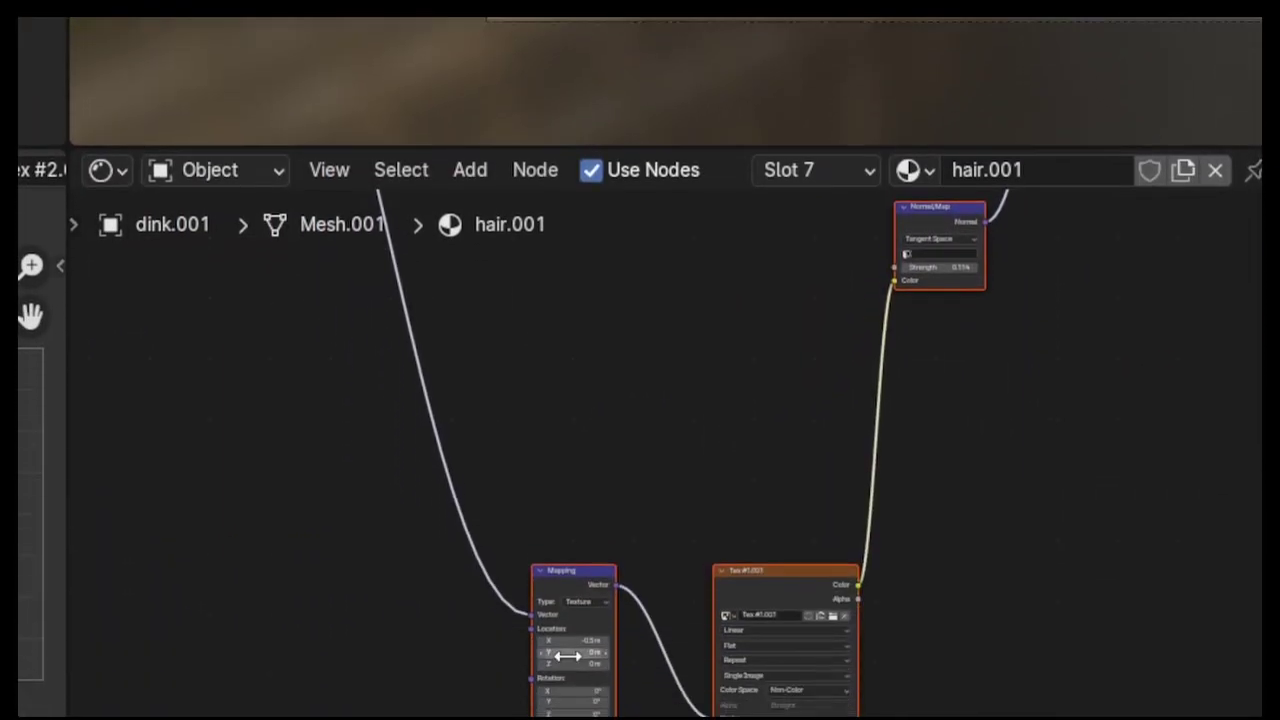
{"action": "scroll", "coordinate": [567, 607], "scroll_direction": "up", "scroll_amount": 4}
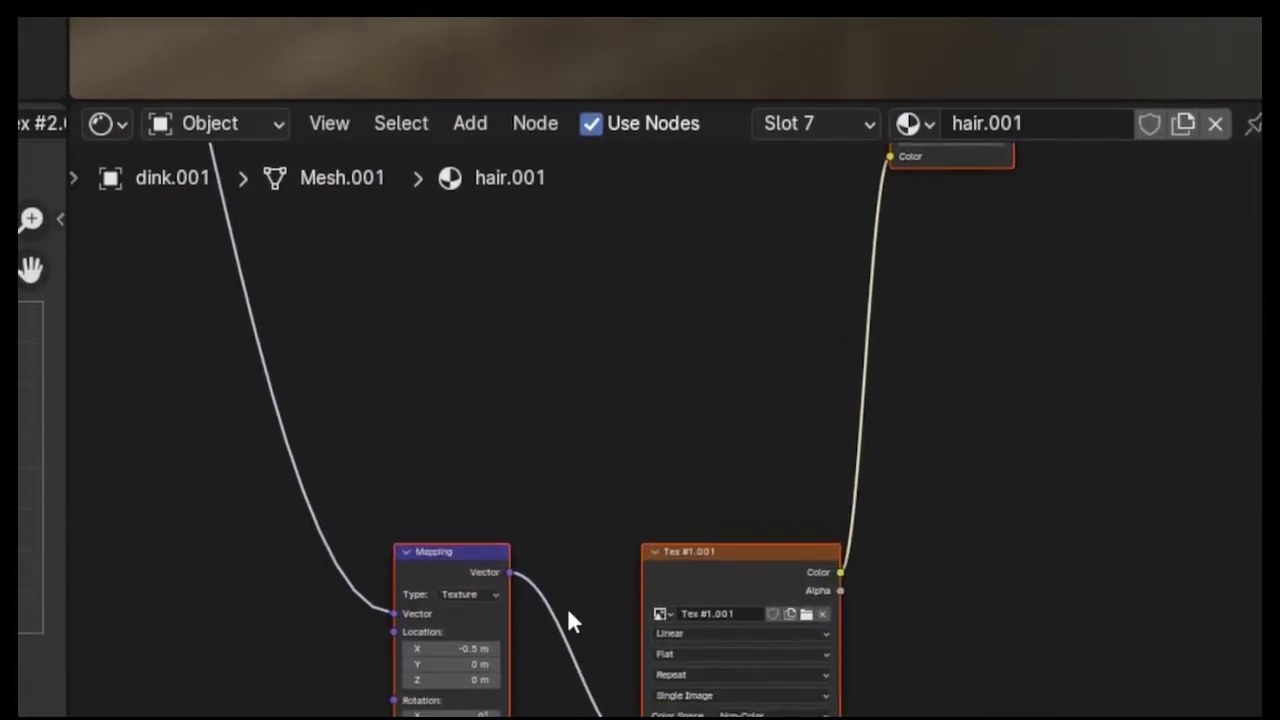
{"action": "middle_click_drag", "start_coordinate": [526, 620], "coordinate": [1001, 221]}
{"action": "scroll", "coordinate": [930, 430], "scroll_direction": "up", "scroll_amount": 1}
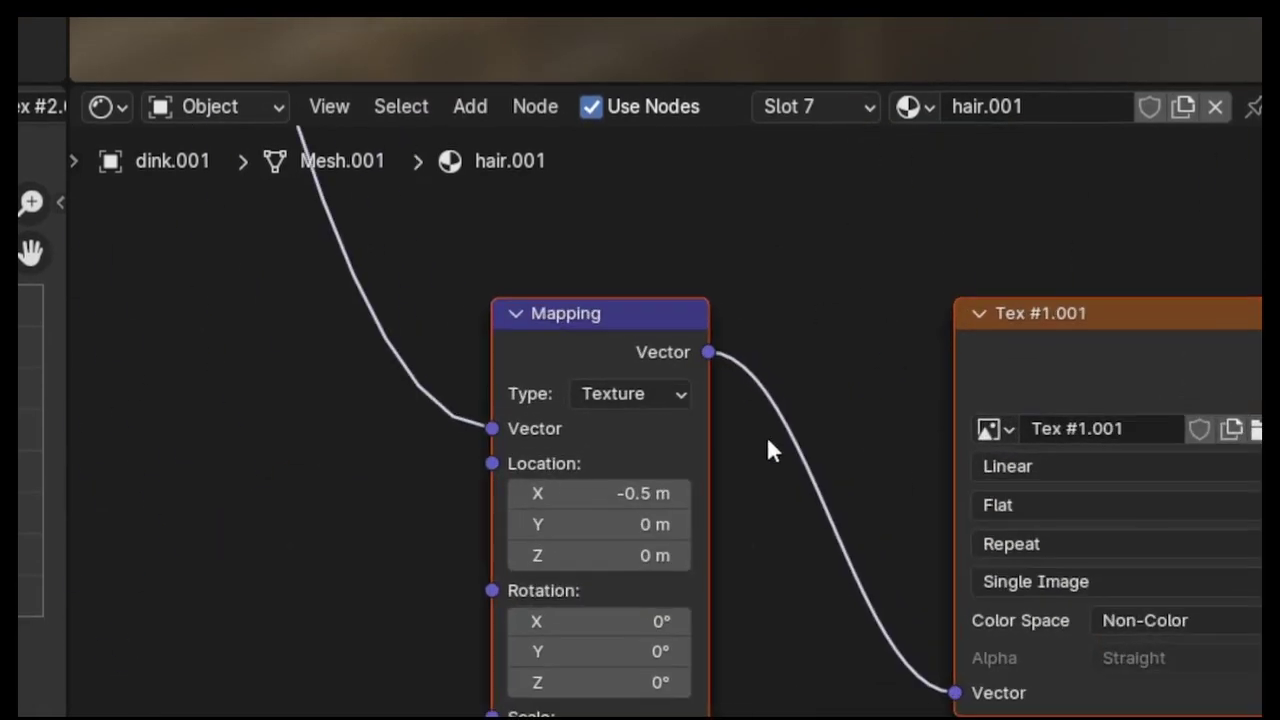
{"action": "middle_click_drag", "start_coordinate": [822, 438], "coordinate": [1192, 341]}
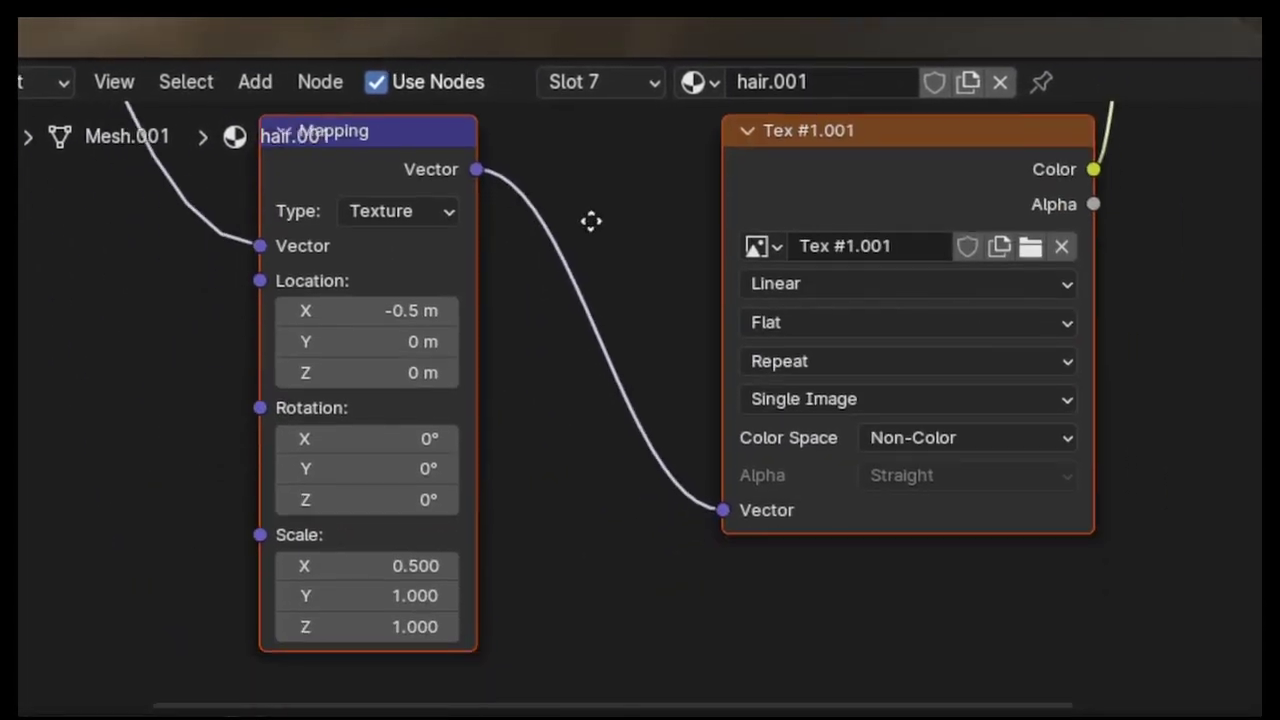
{"action": "middle_click_drag", "start_coordinate": [622, 214], "coordinate": [653, 300]}
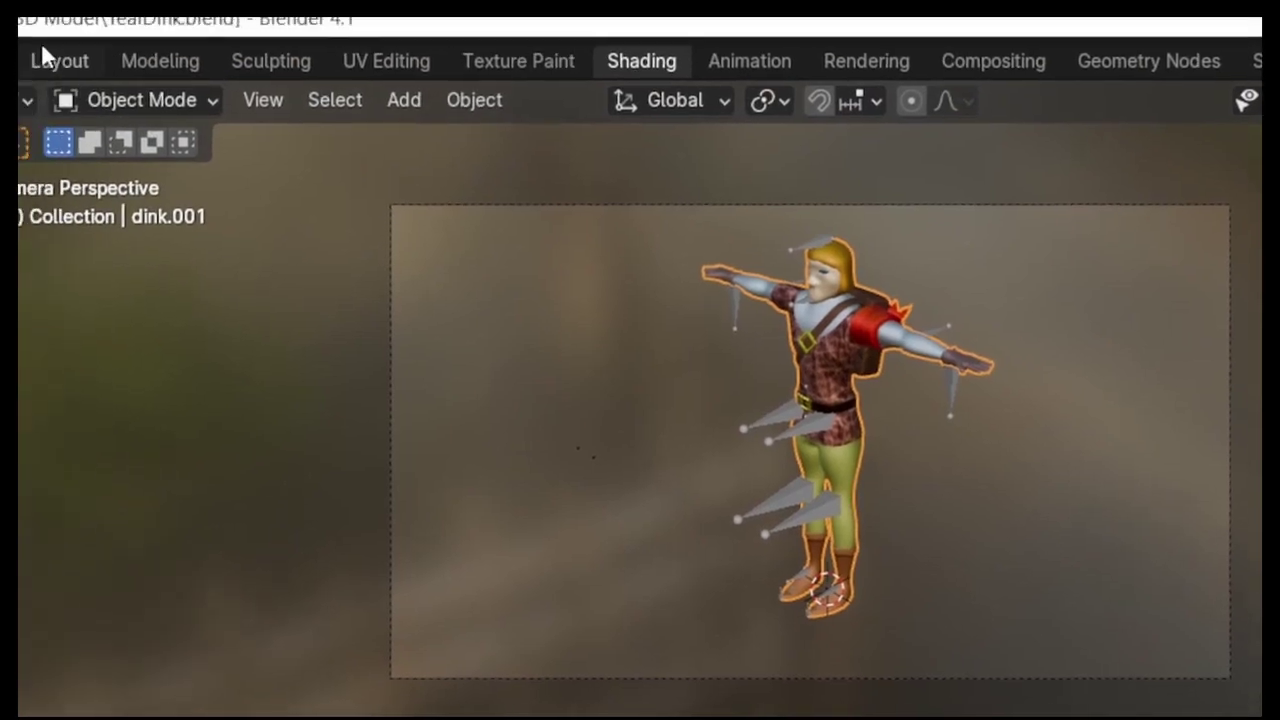
- Return to the Layout workspace, put the Bip001 armature in Pose Mode and rotate its left thigh bone outward in front view
{"action": "left_click", "coordinate": [45, 55]}
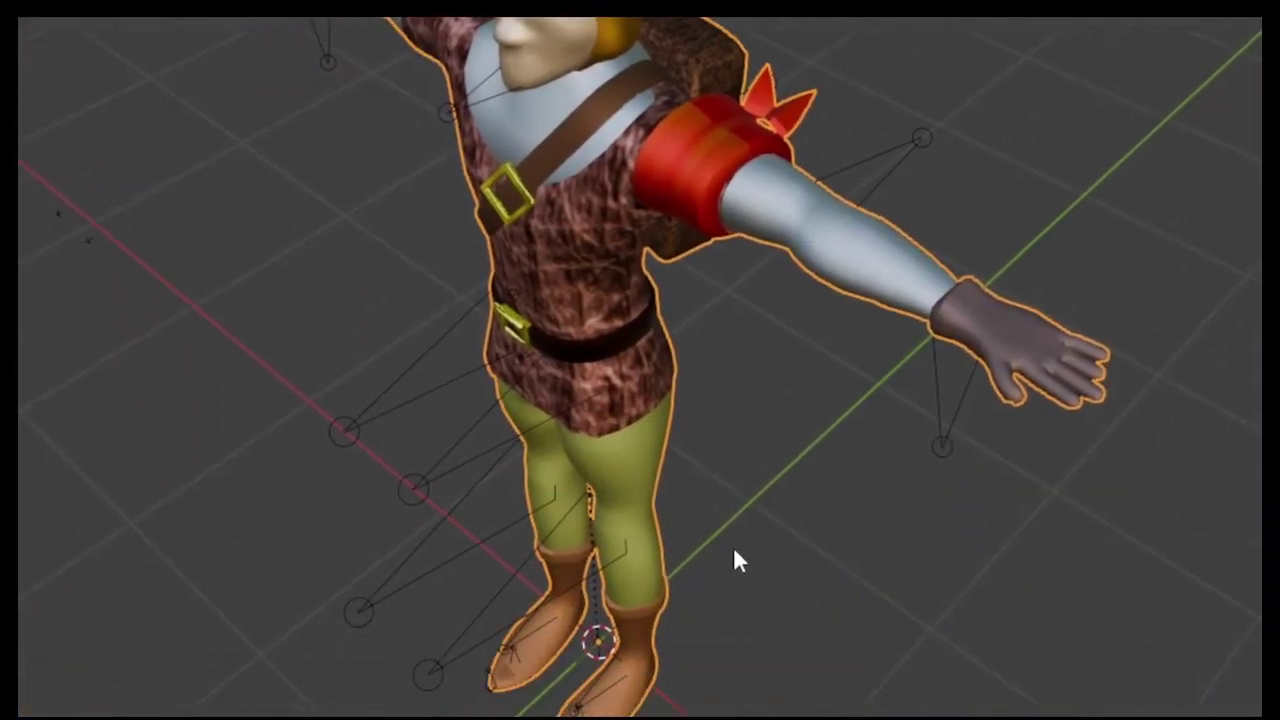
{"action": "key", "text": "KP_1"}
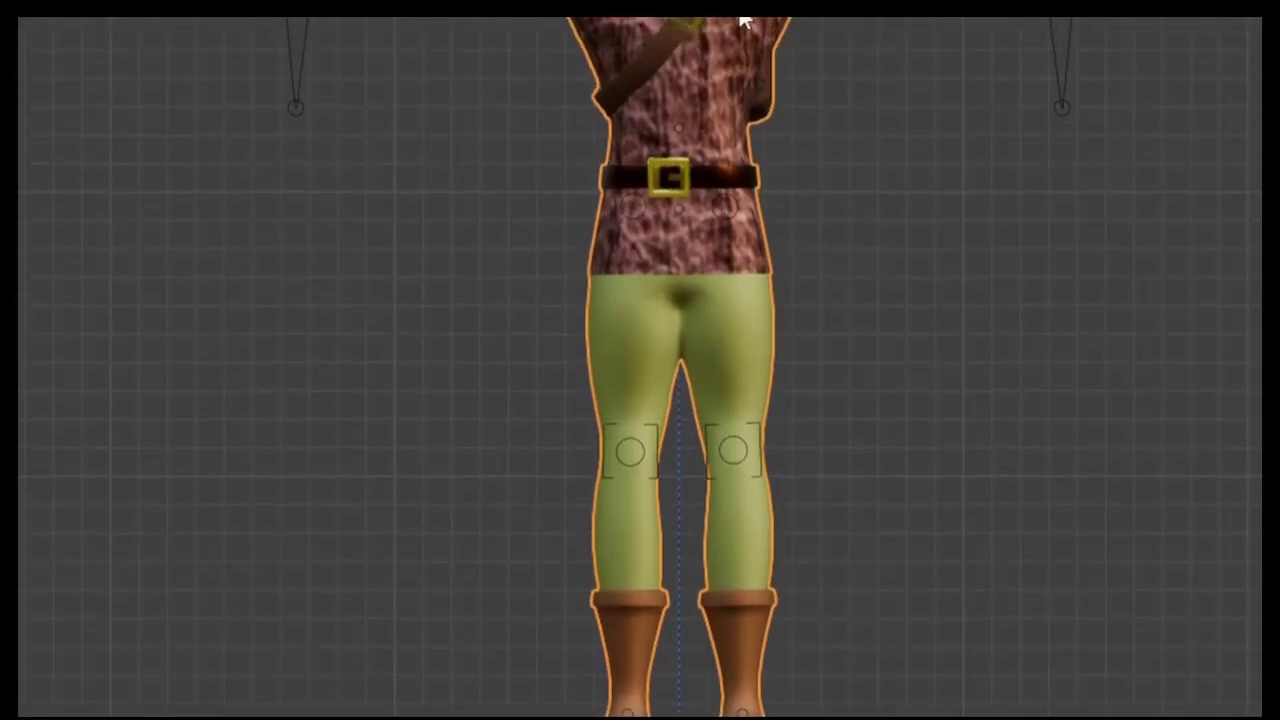
{"action": "left_click", "coordinate": [684, 238]}
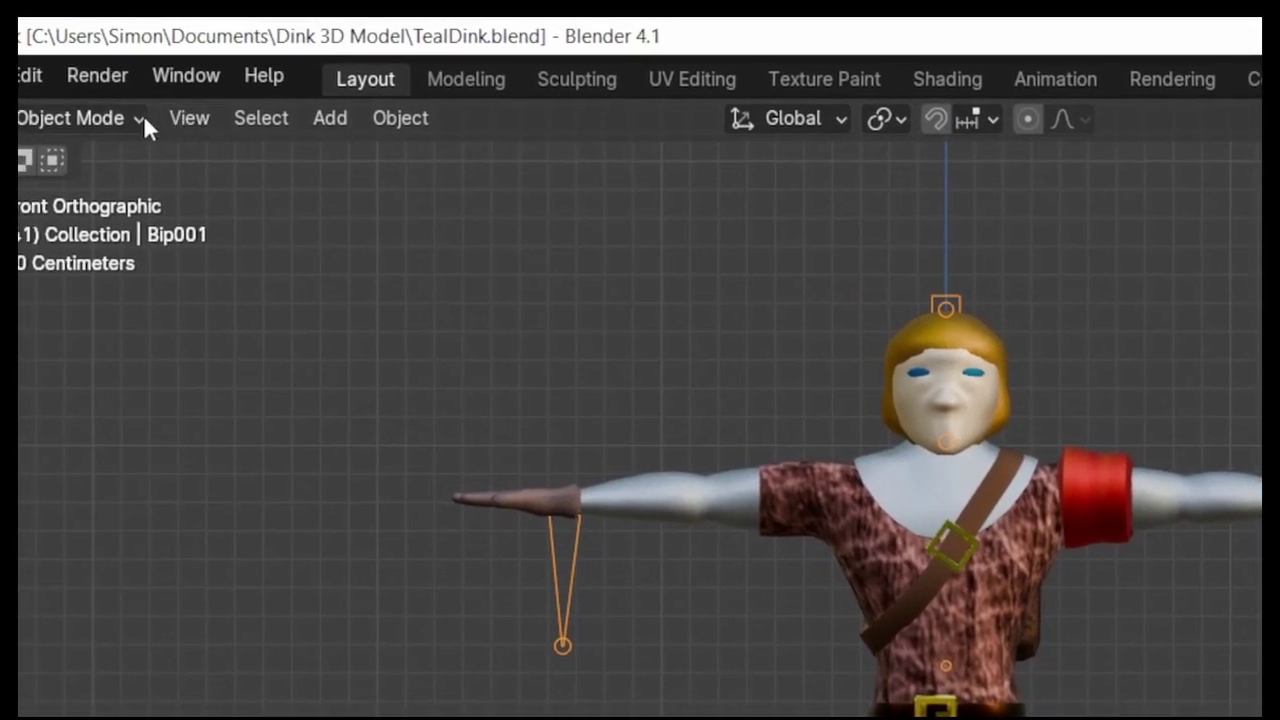
{"action": "left_click", "coordinate": [130, 118]}
{"action": "left_click", "coordinate": [108, 221]}
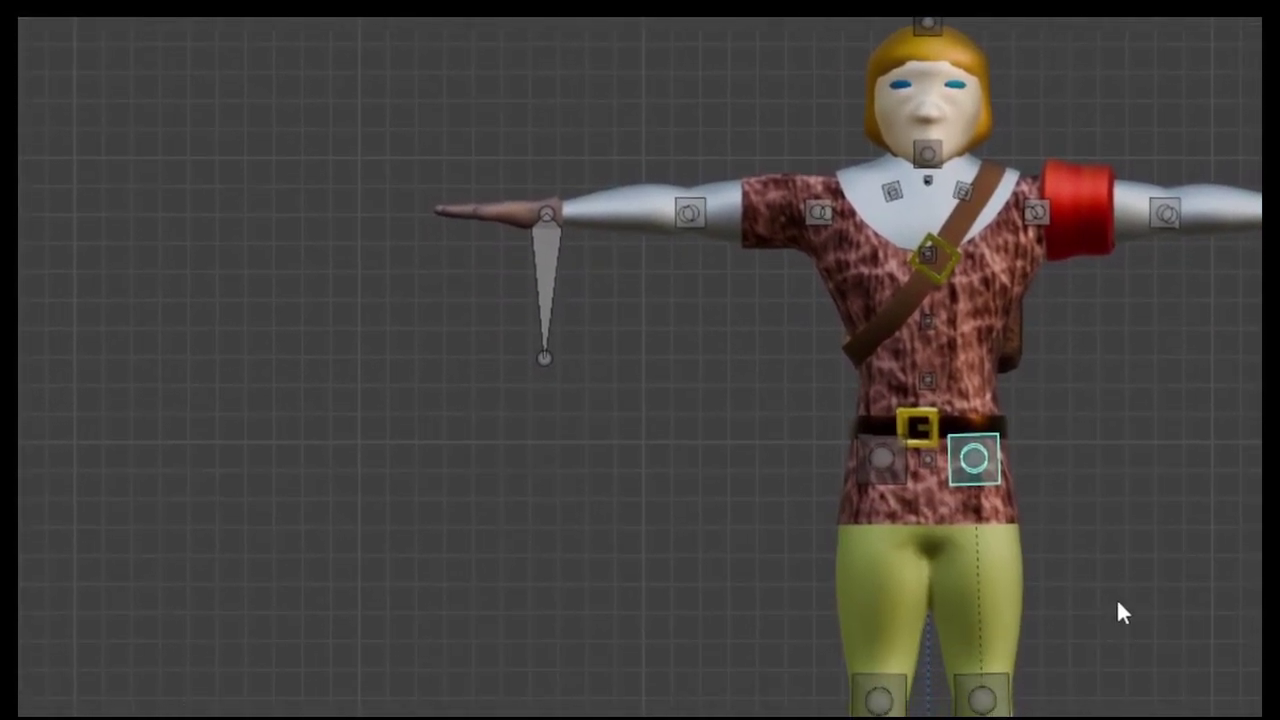
{"action": "key", "text": "r"}
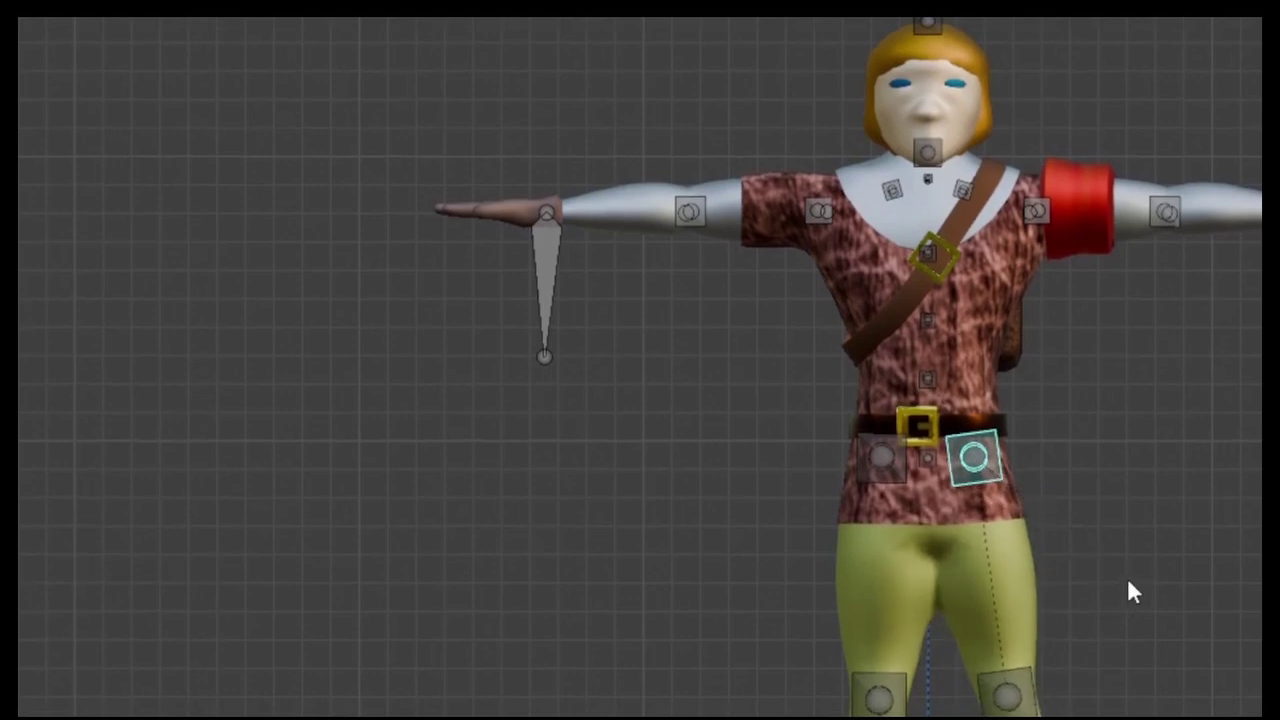
- Try rotating the lowest spine bone about the Z axis in side view
{"action": "key", "text": "KP_3"}
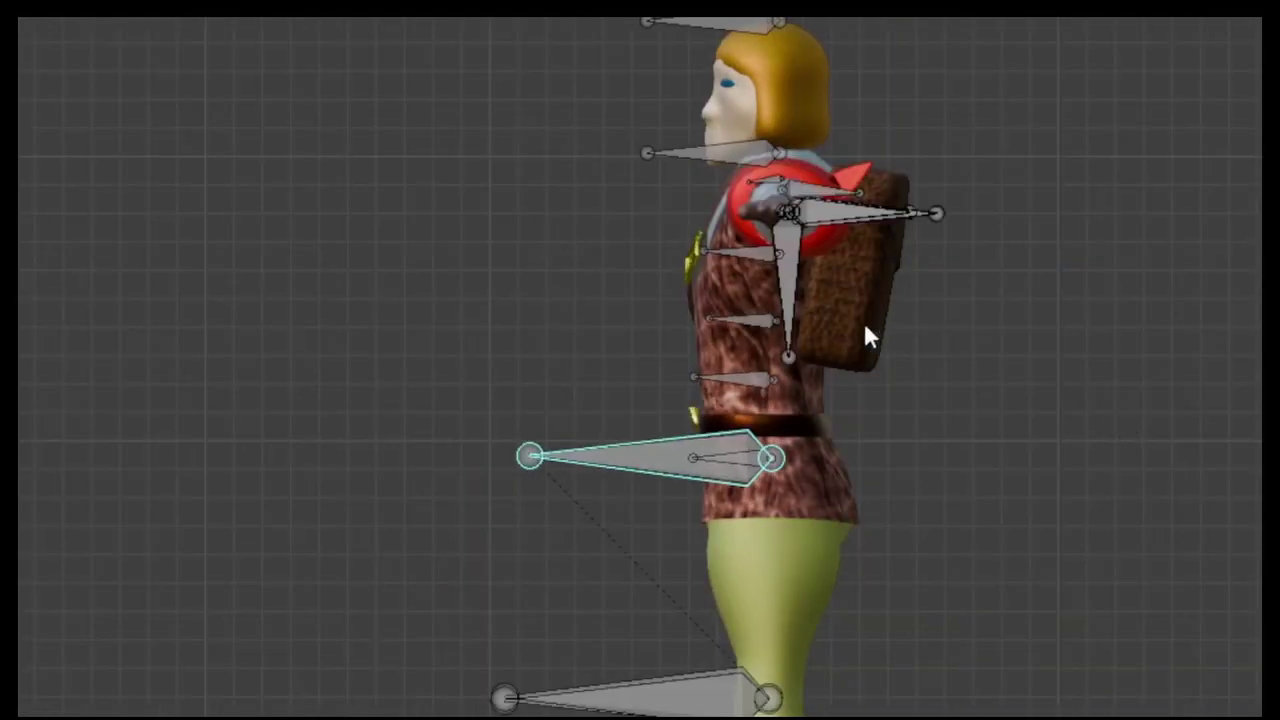
{"action": "left_click", "coordinate": [755, 379]}
{"action": "key", "text": "r"}
{"action": "key", "text": "z"}
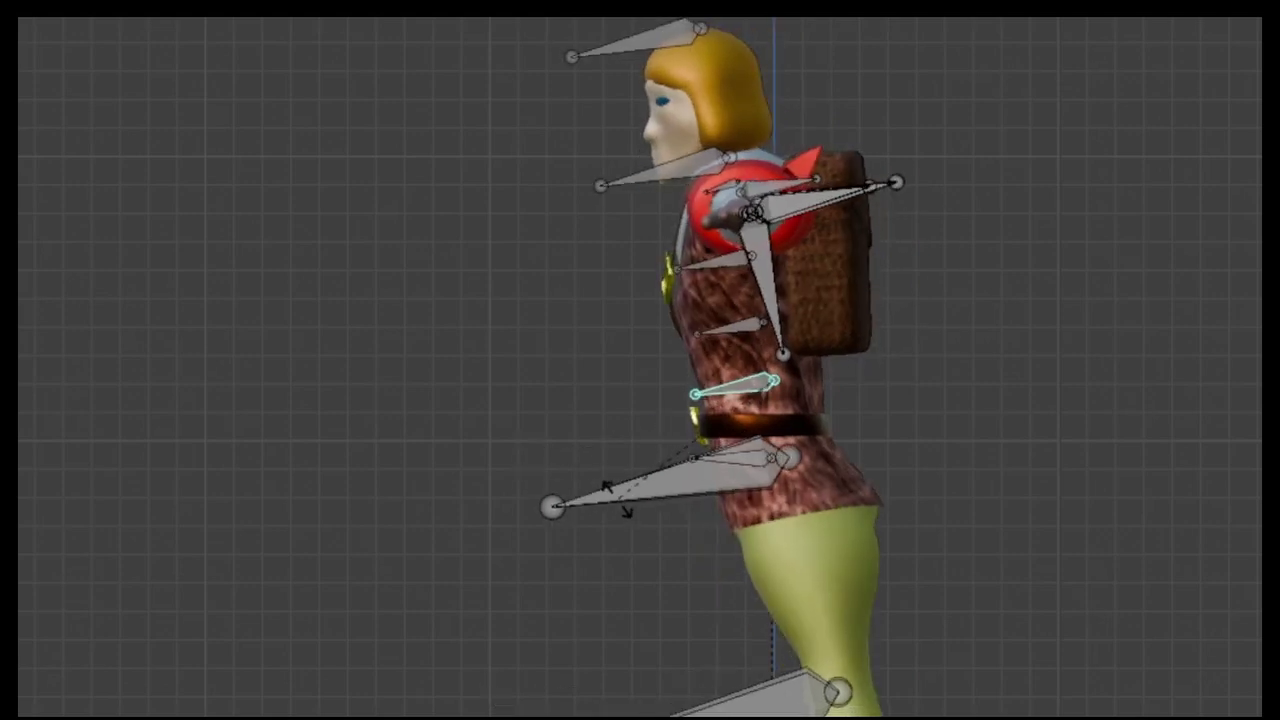
{"action": "key", "text": "Escape"}
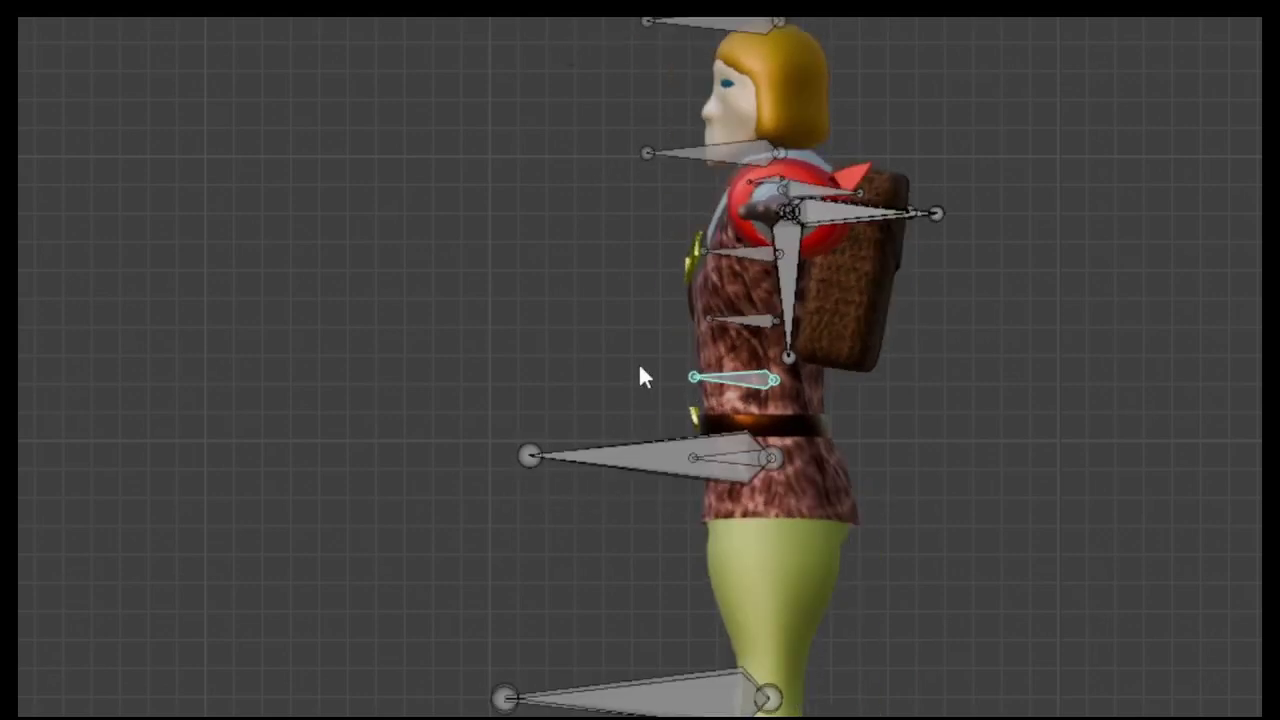
- Try rotating the upper spine bone at chest height about the Z axis
{"action": "left_click", "coordinate": [742, 253]}
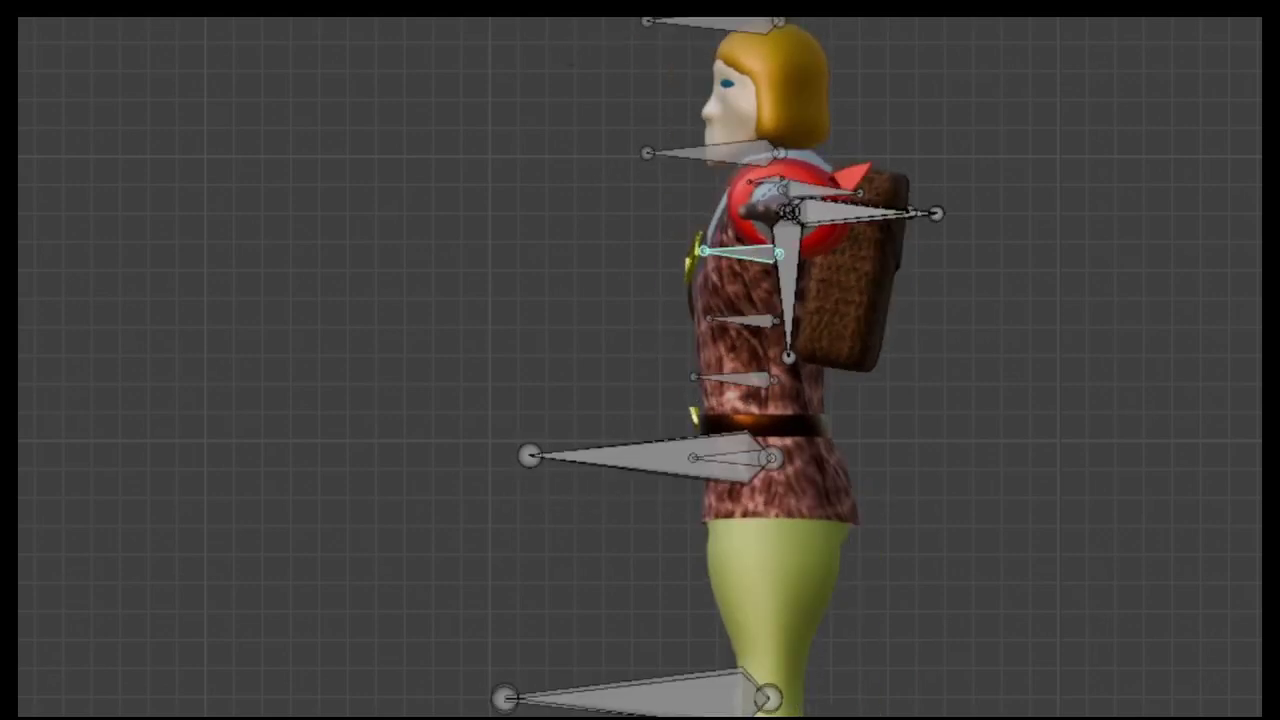
{"action": "key", "text": "r"}
{"action": "key", "text": "z"}
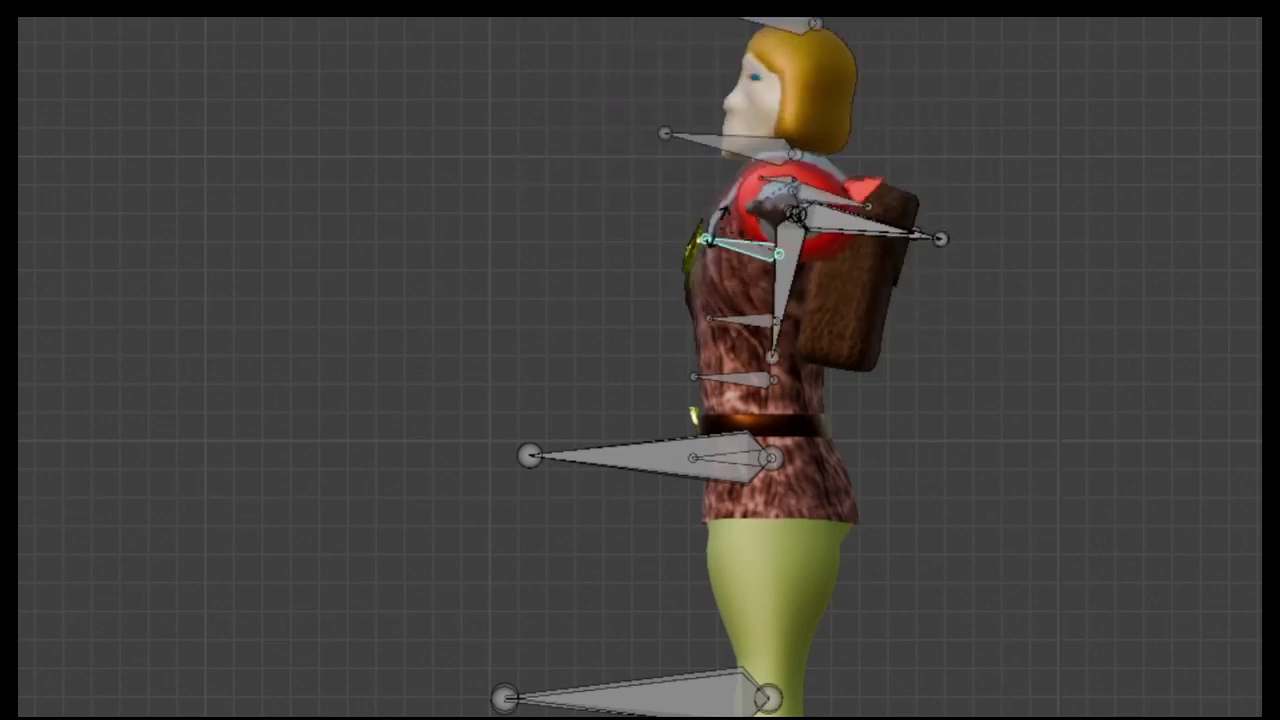
{"action": "key", "text": "Escape"}
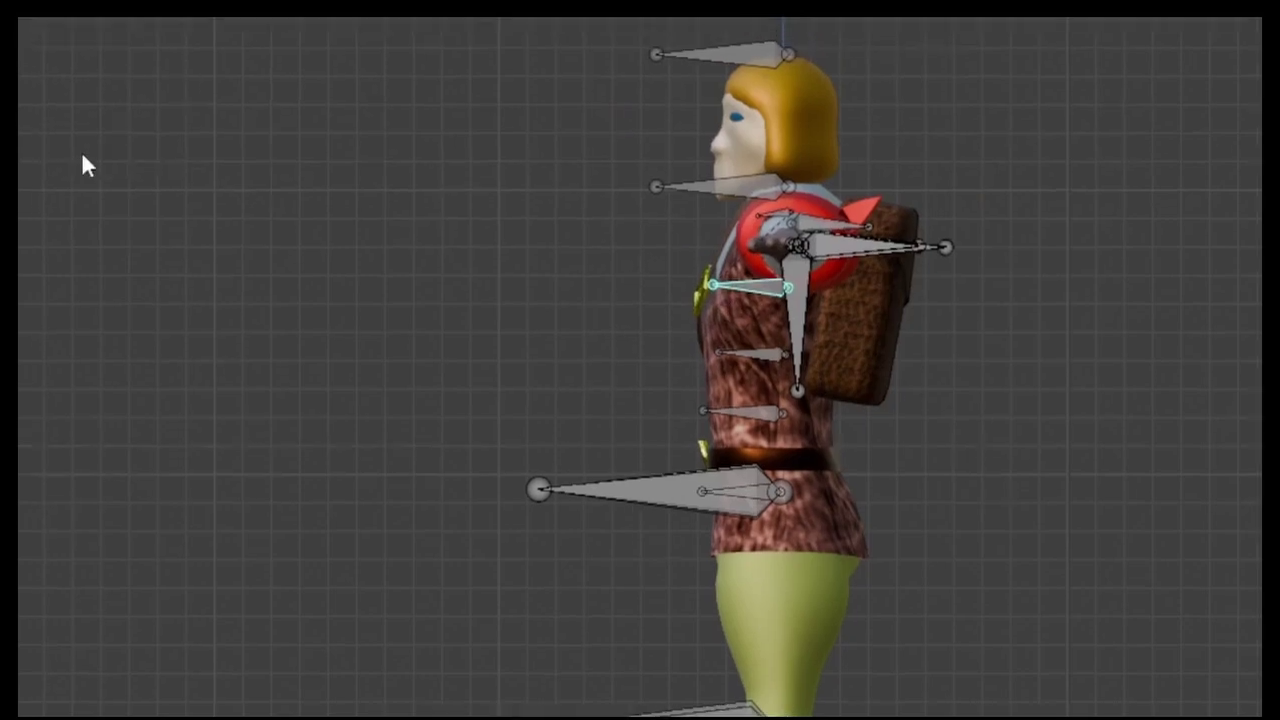
{"action": "key", "text": "r"}
{"action": "key", "text": "z"}
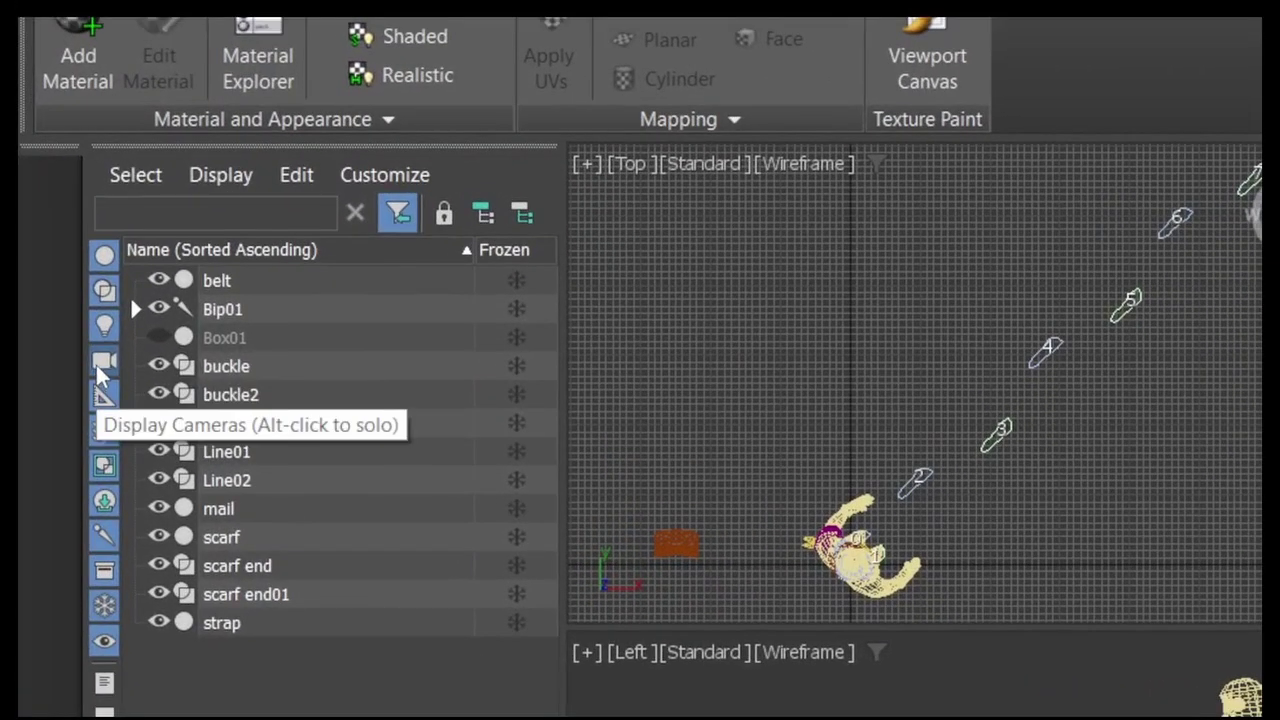
- In 3ds Max, solo and switch off the Scene Explorer's camera display filter, and hide edged faces in the perspective viewport
{"action": "left_click", "coordinate": [104, 362], "text": "alt"}
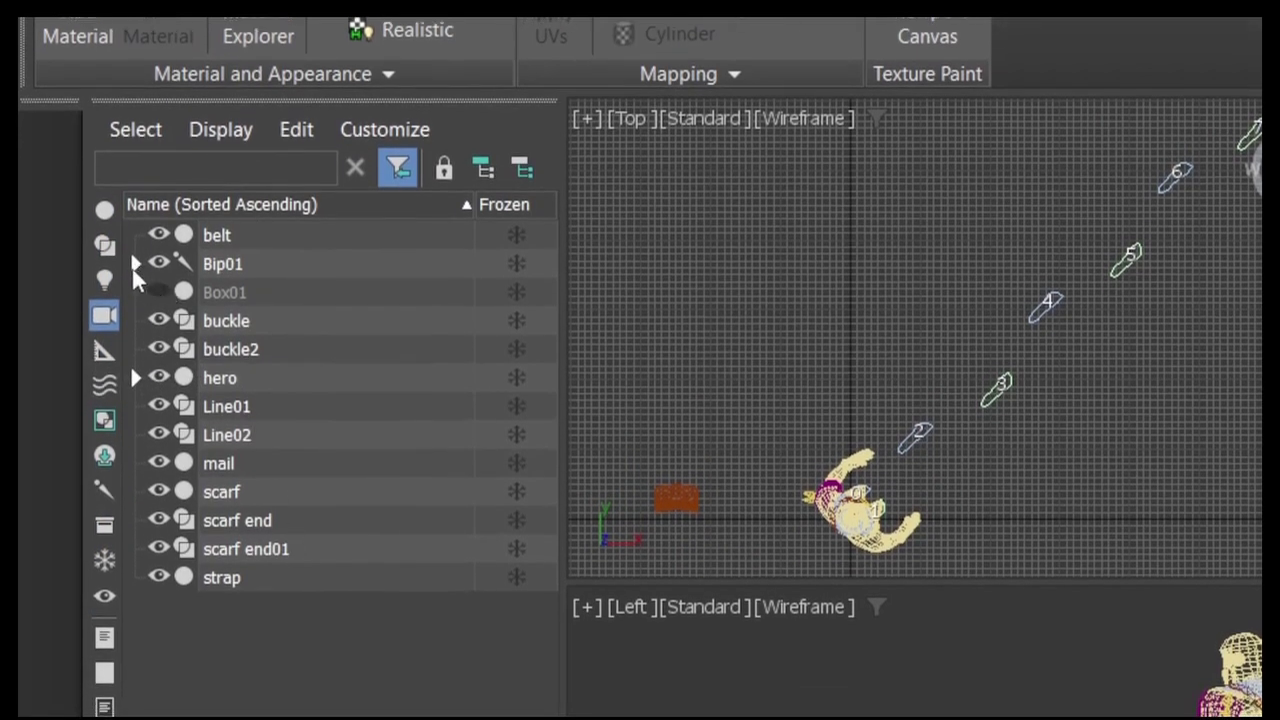
{"action": "left_click", "coordinate": [104, 317]}
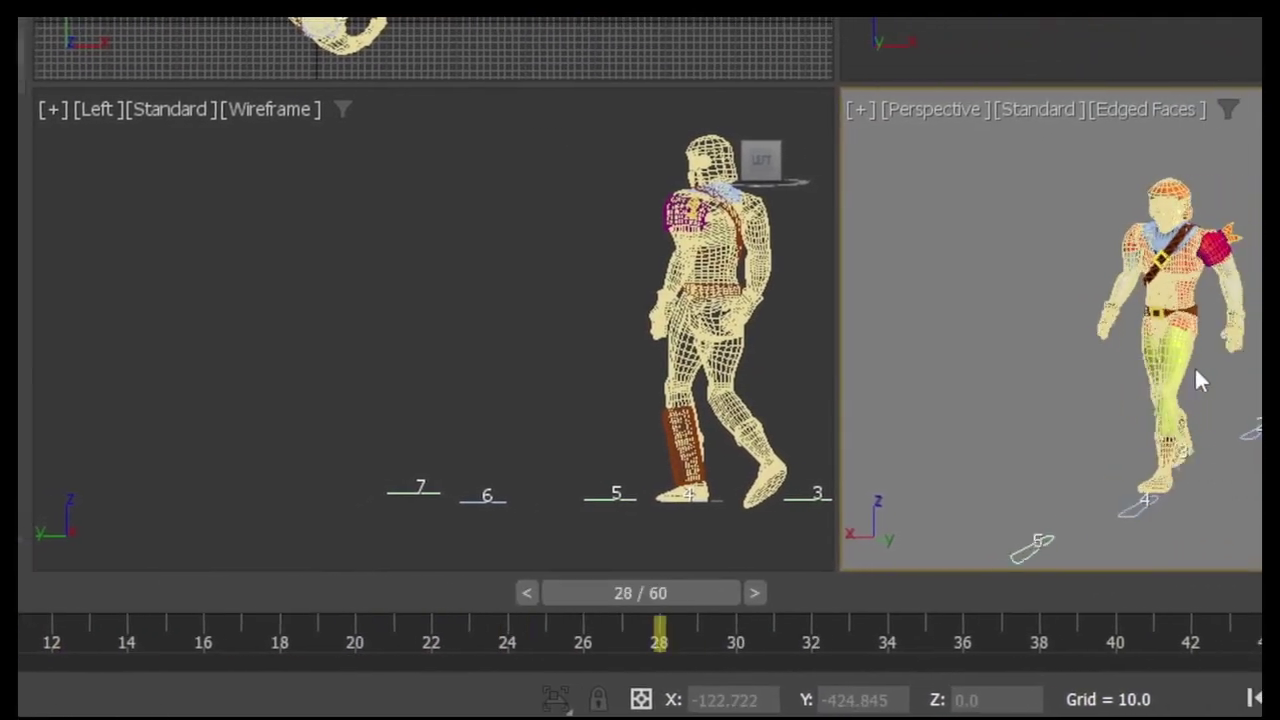
{"action": "key", "text": "F4"}
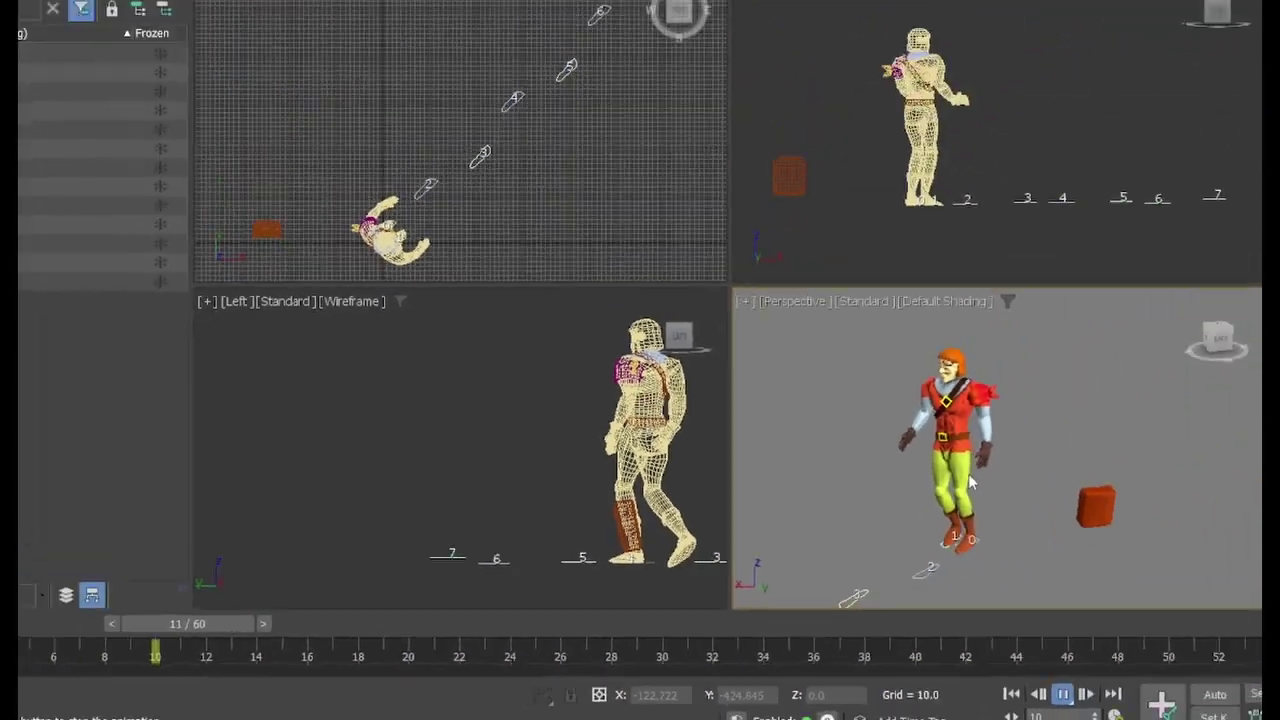